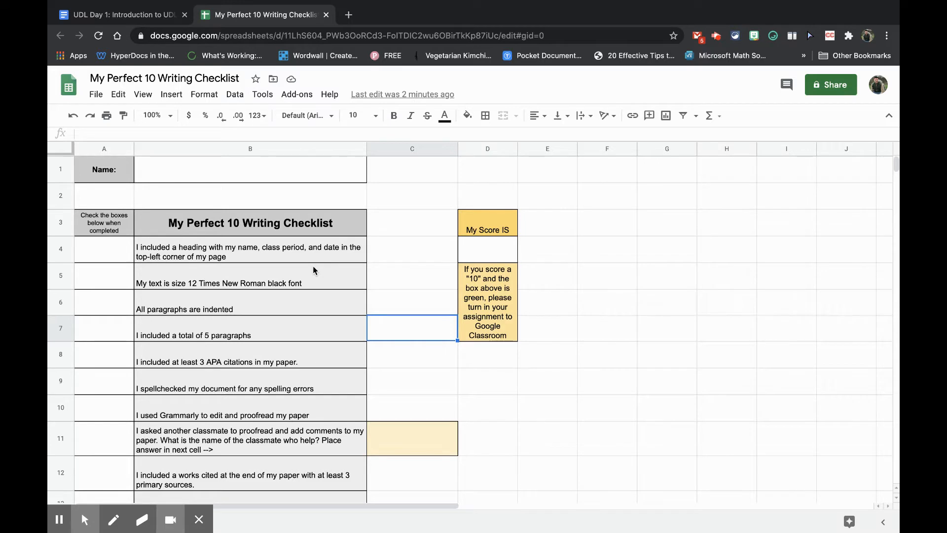
Review the writing checklist's criteria, the score cell and the turn-in instructions beside them.
left_click(297, 230)
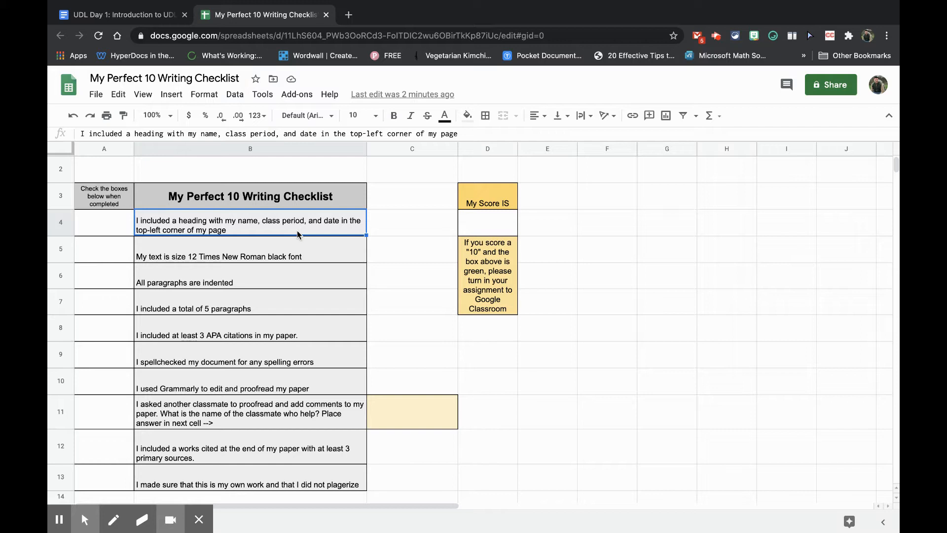
left_click(259, 247)
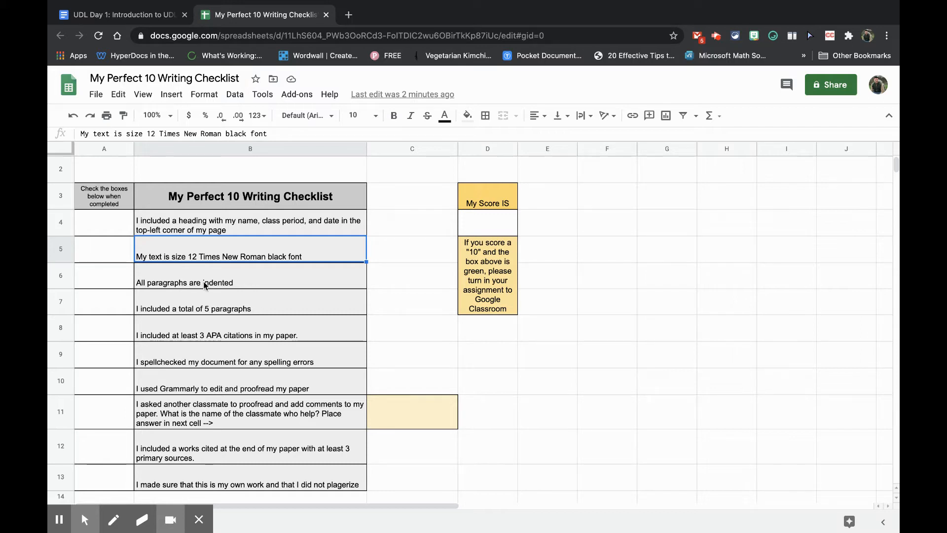
left_click(238, 336)
scroll(237, 335, "down", 2)
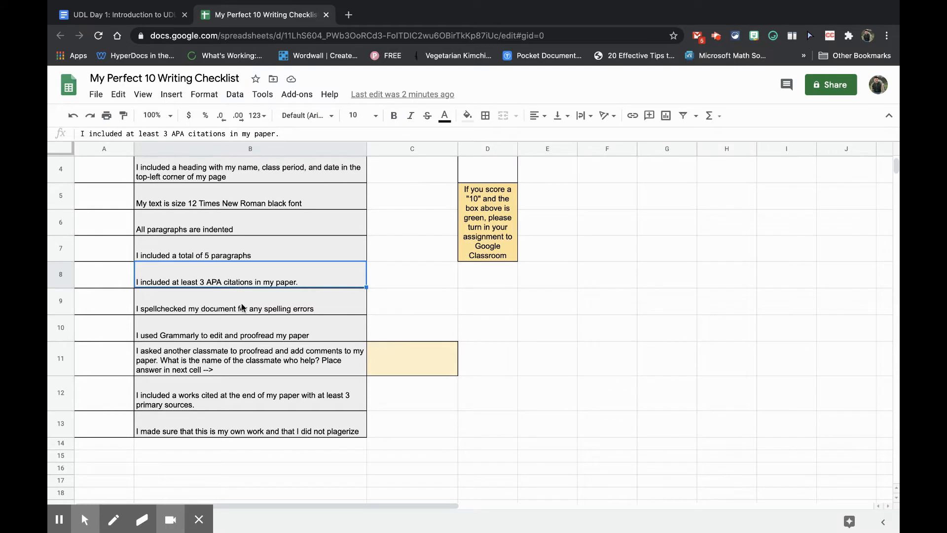
left_click(217, 337)
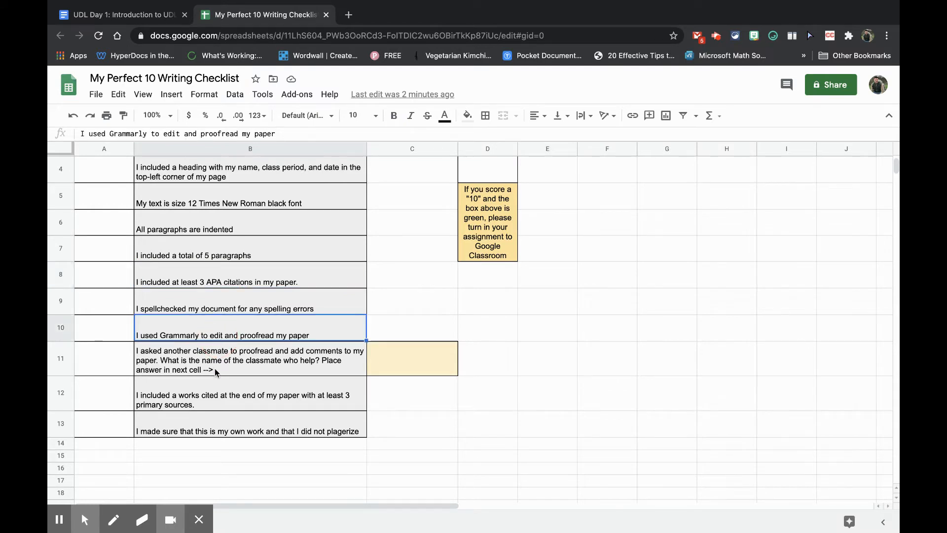
scroll(214, 378, "up", 3)
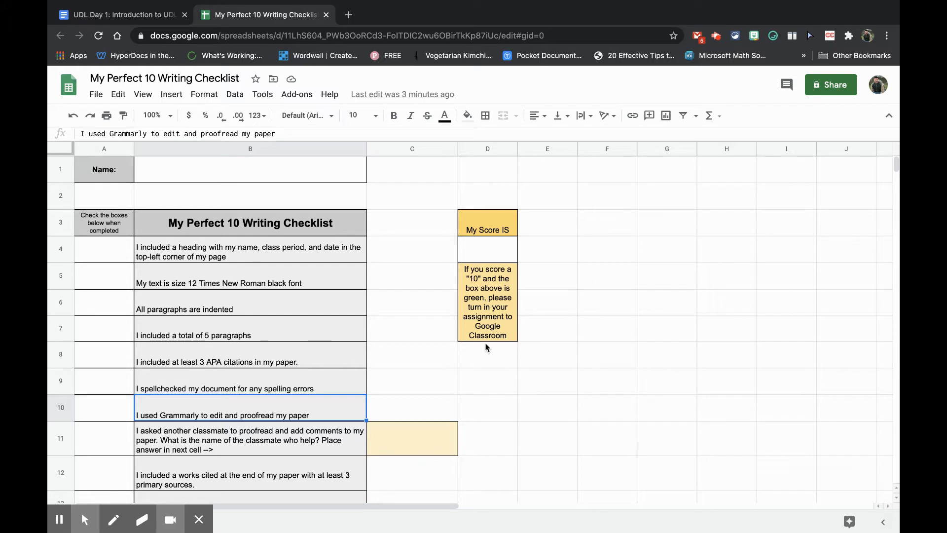
scroll(485, 343, "down", 1)
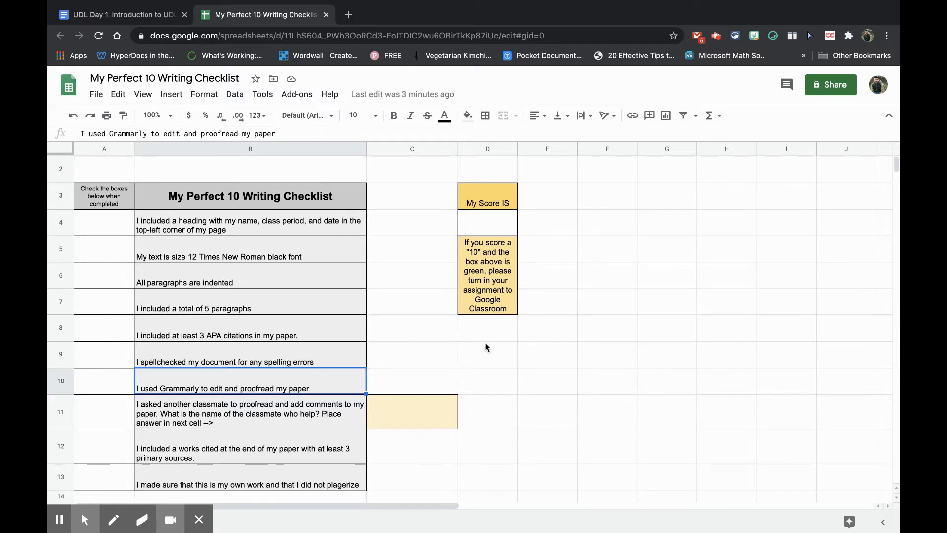
left_click(427, 322)
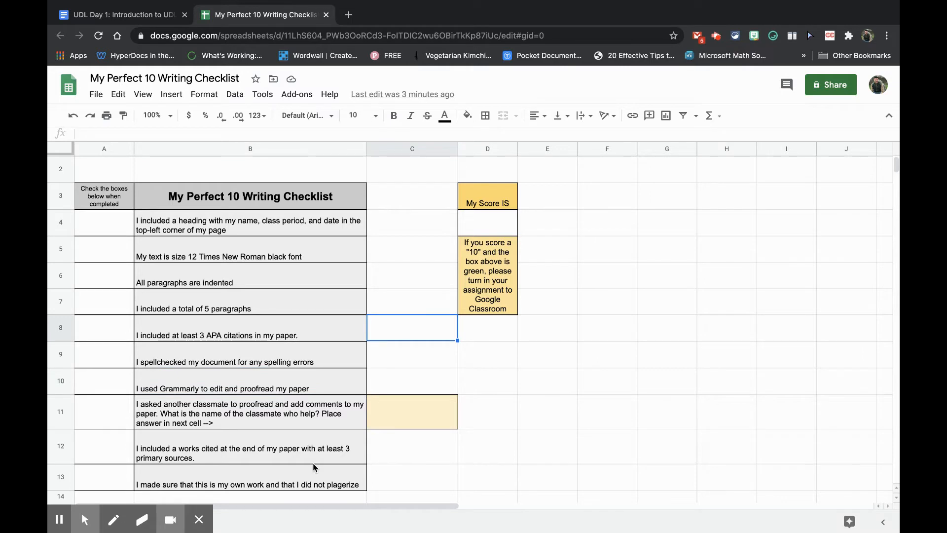
Insert a checkbox in A4 and fill it down to A13 so every checklist item has one.
left_click(111, 232)
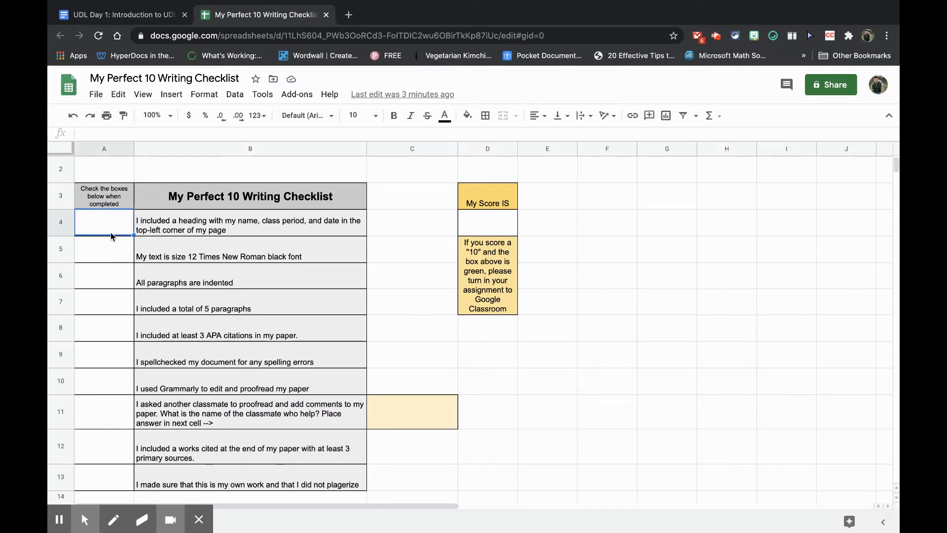
left_click(172, 95)
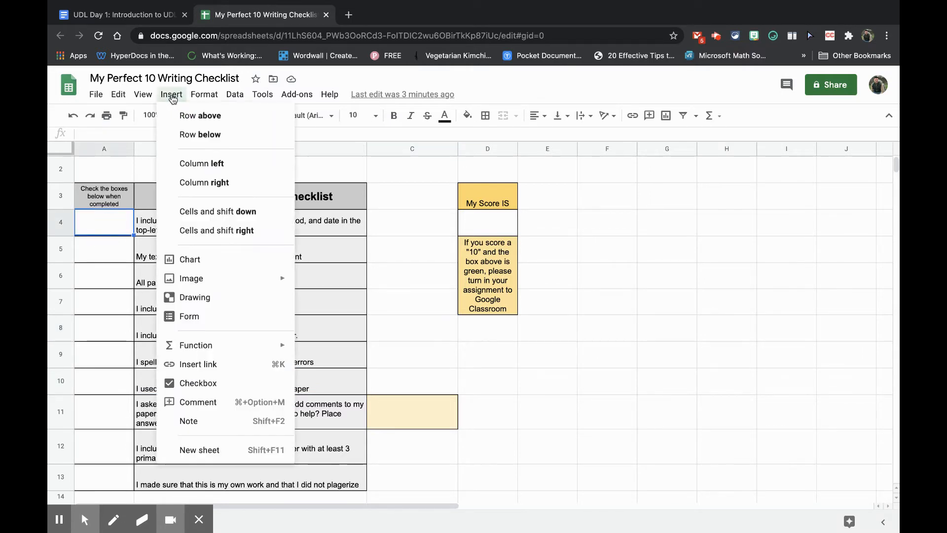
left_click(205, 383)
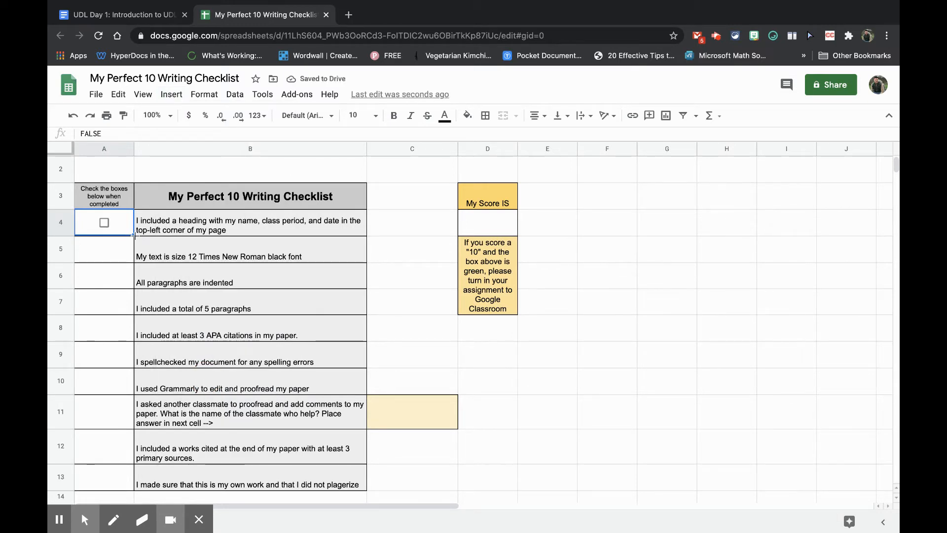
left_click_drag(134, 235, 133, 487)
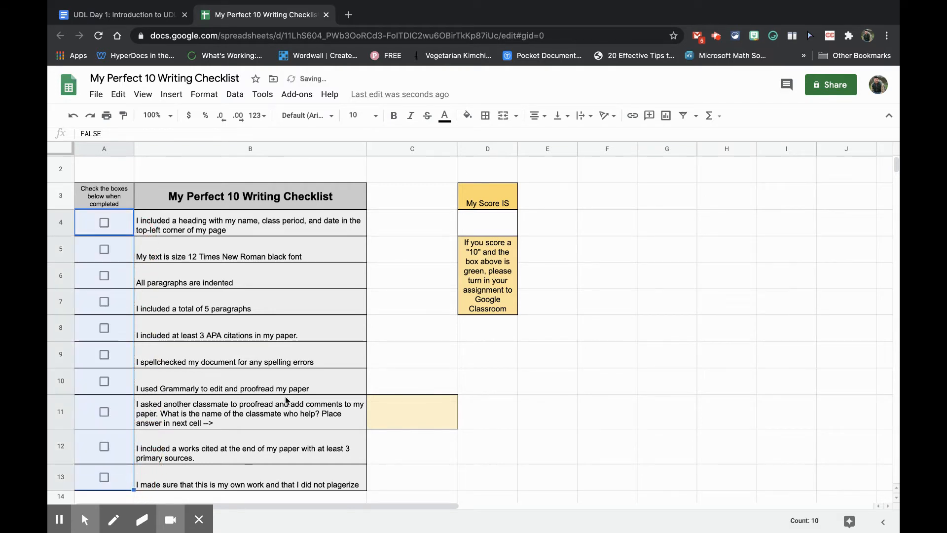
left_click(393, 379)
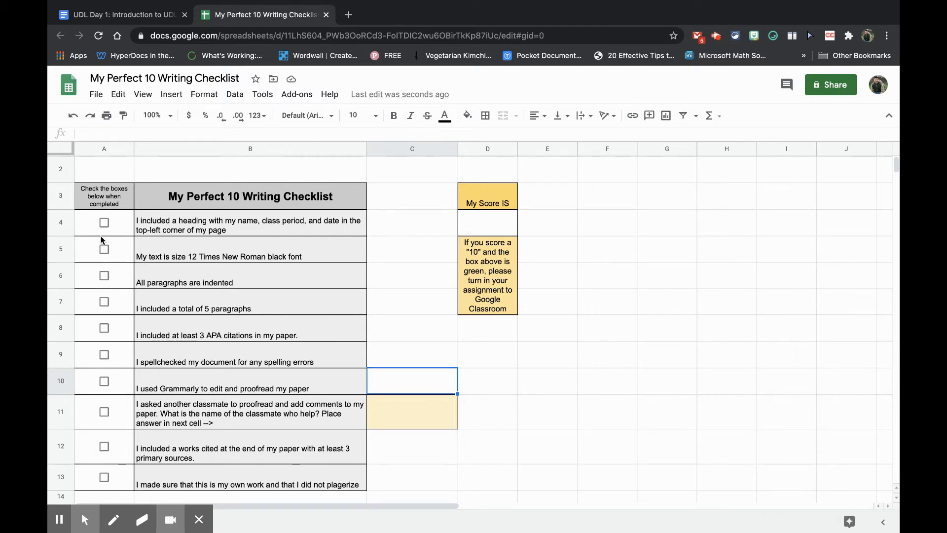
Enter the formula =countif(A4:A13,true) in D4 to count the checked boxes as the score.
left_click(467, 215)
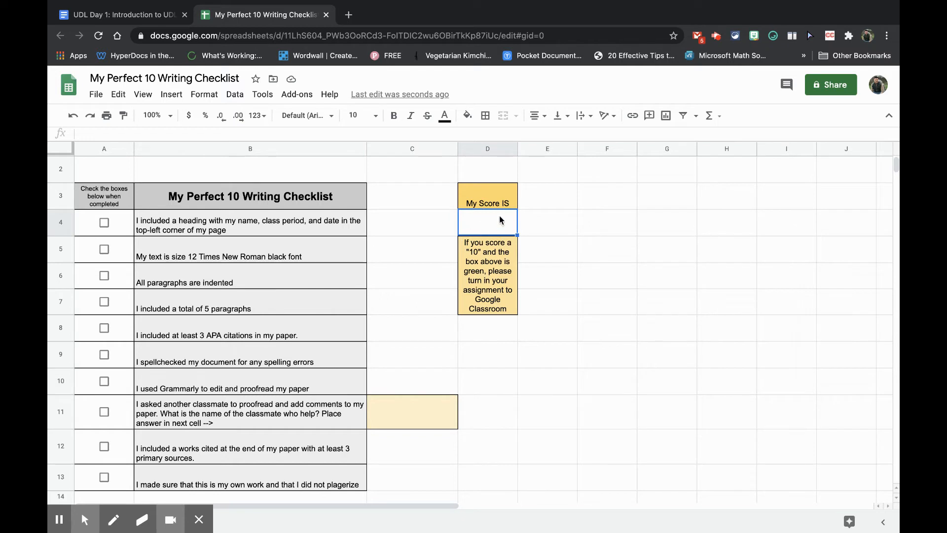
type("=")
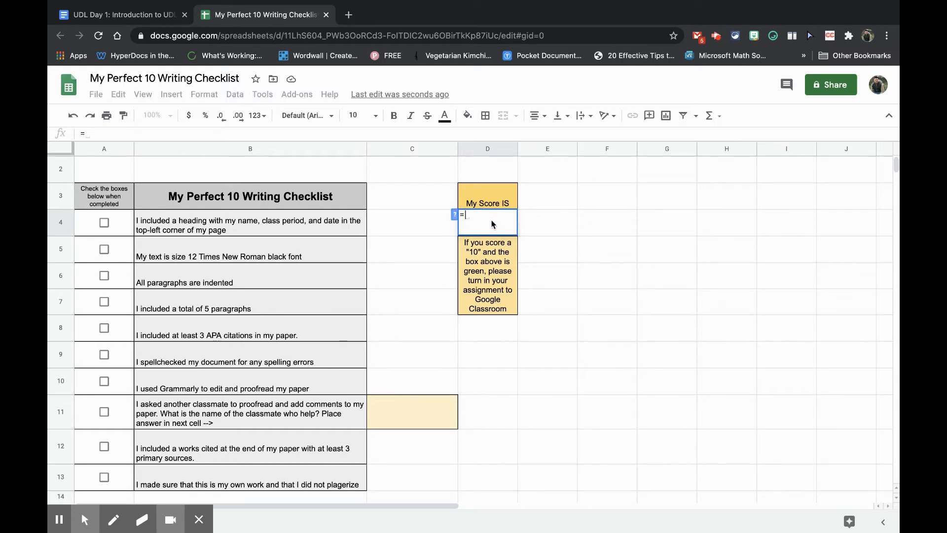
type("countif")
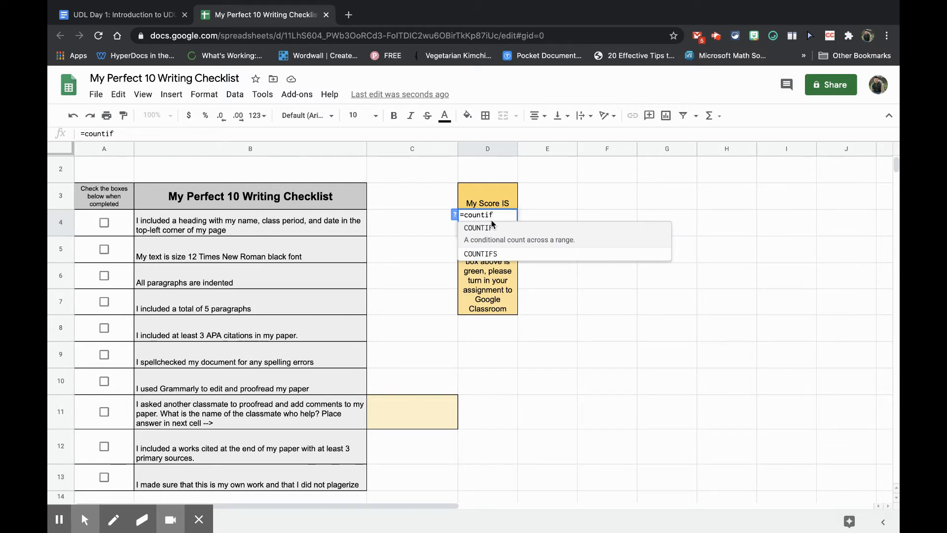
type("(")
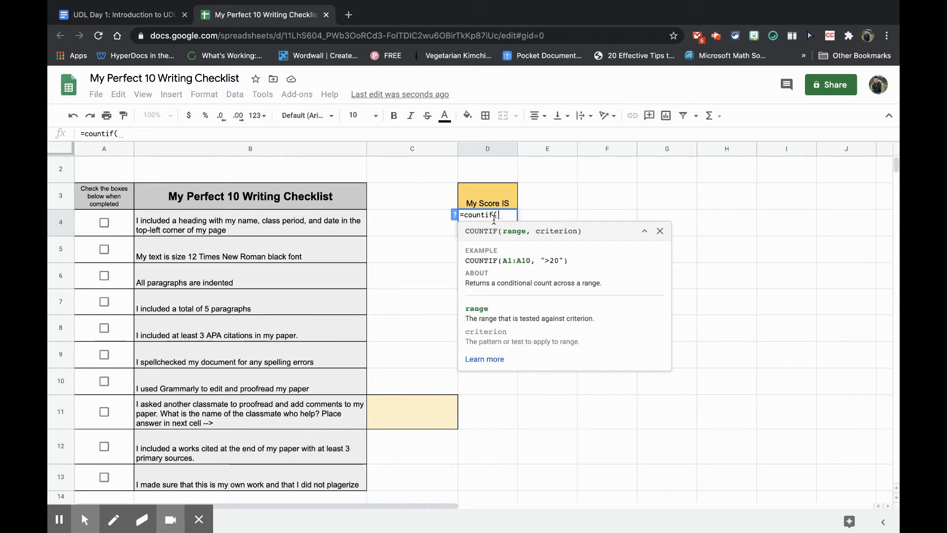
left_click(110, 218)
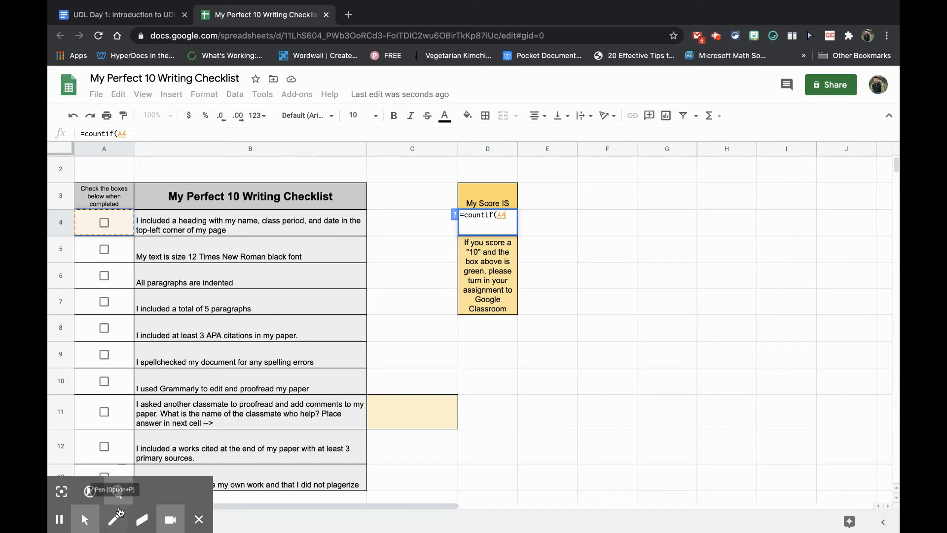
left_click(119, 466, "shift")
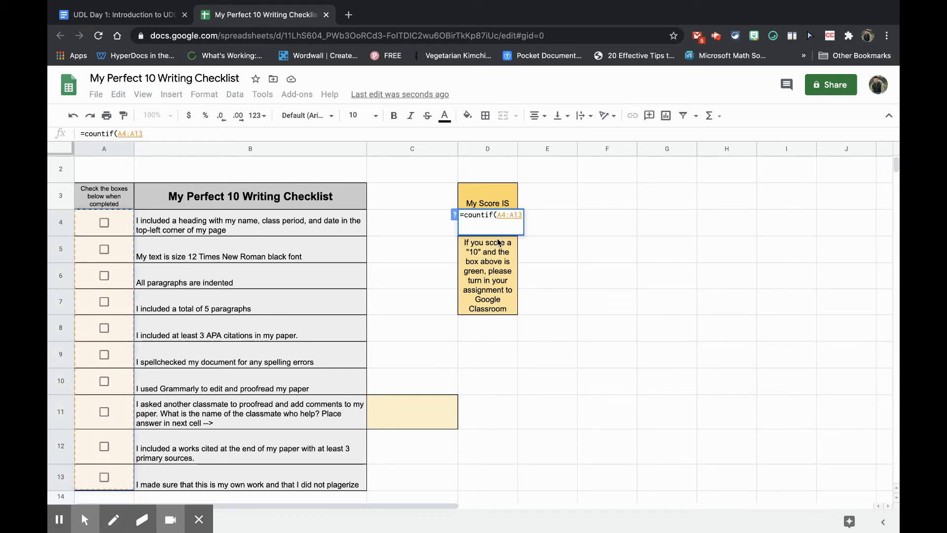
type(", ")
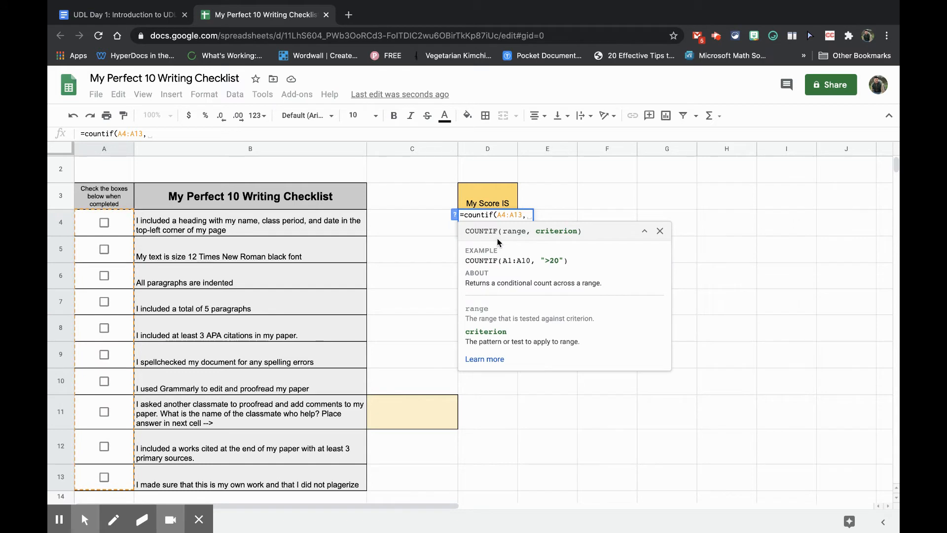
type("true")
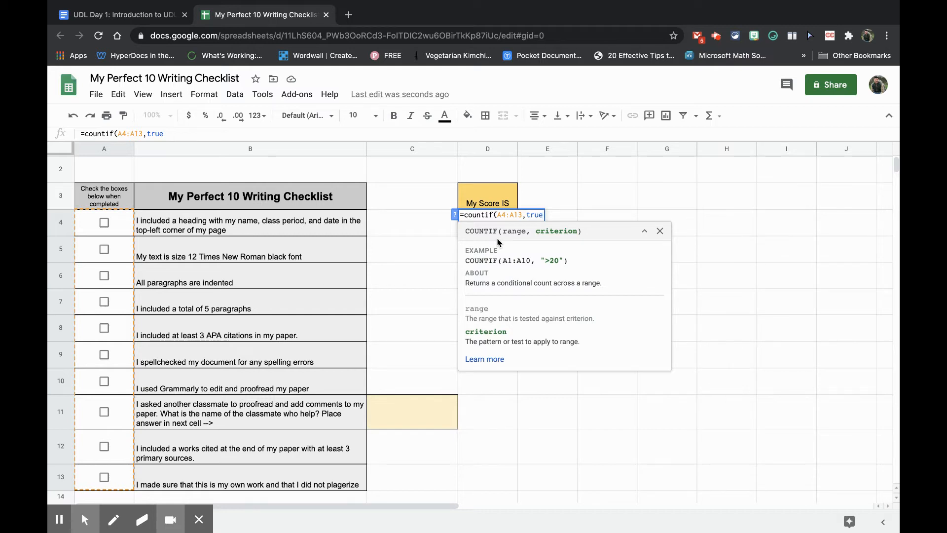
type(")")
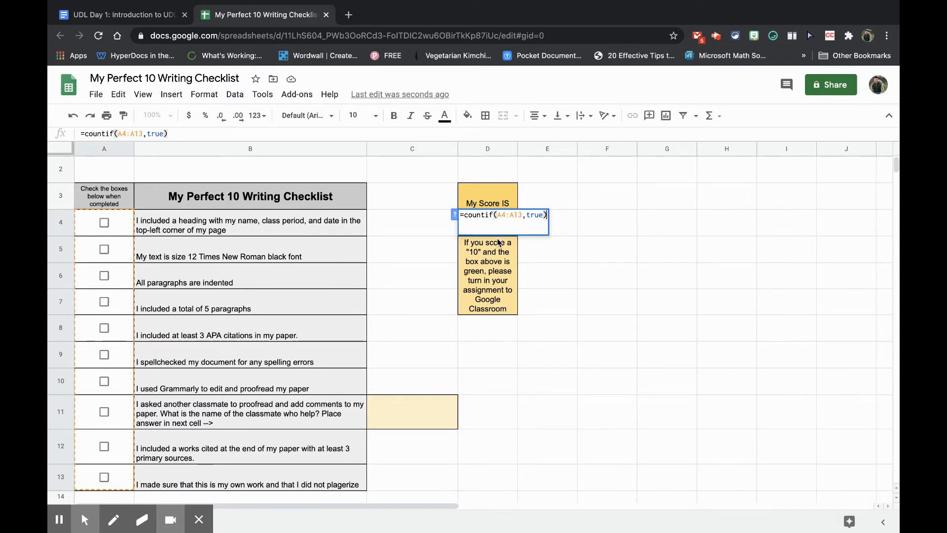
key("Return")
Test the score formula by checking the boxes in A5 and A6, and uncheck both again.
left_click(104, 249)
left_click(104, 276)
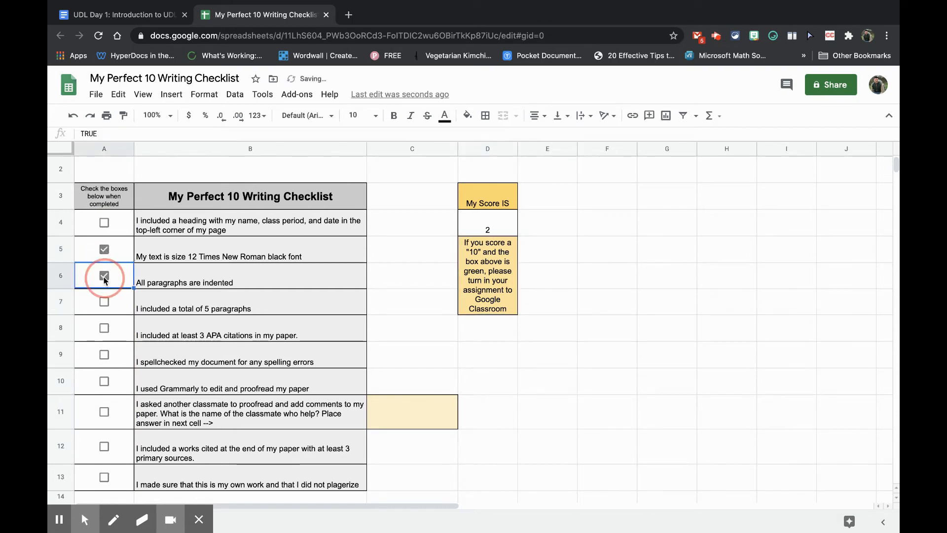
left_click(104, 276)
left_click(104, 249)
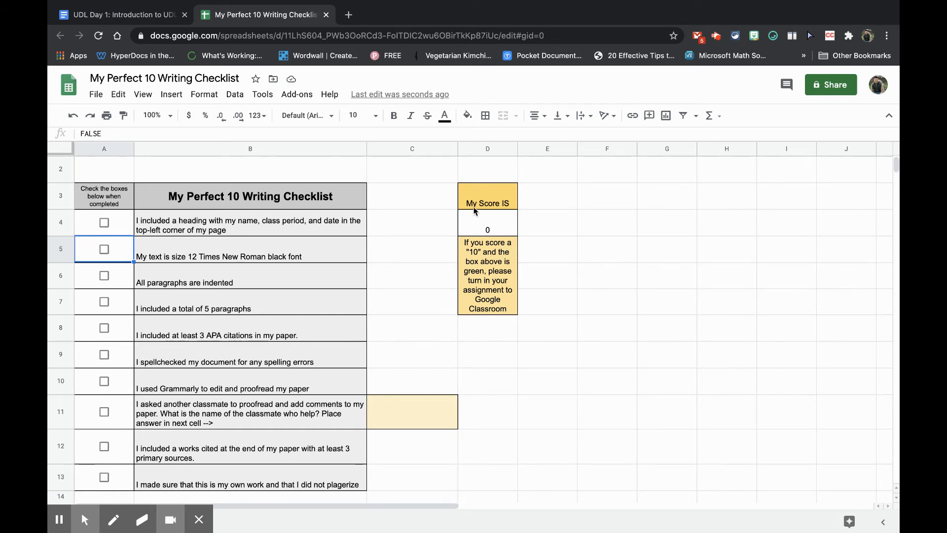
Add a conditional formatting rule to D4 that fills the cell red when its text does not contain 10.
left_click(481, 229)
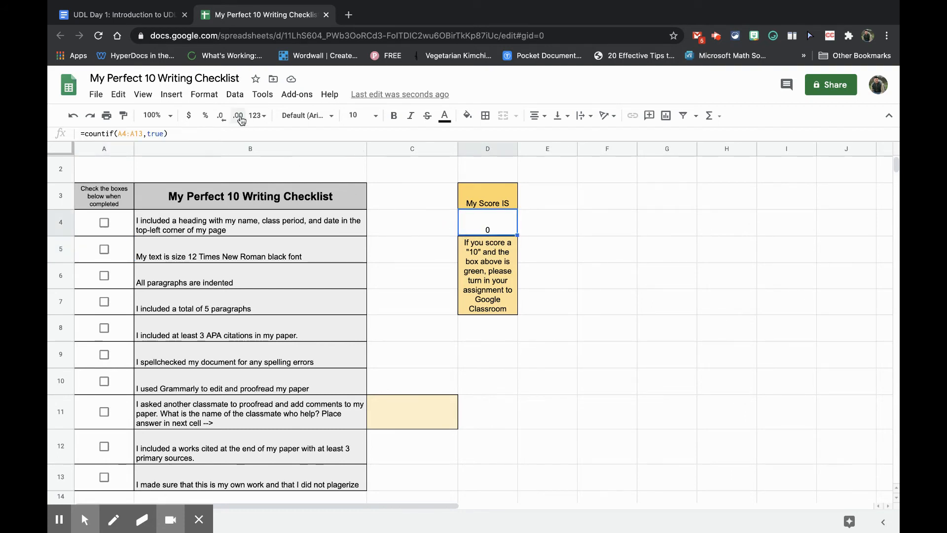
left_click(217, 100)
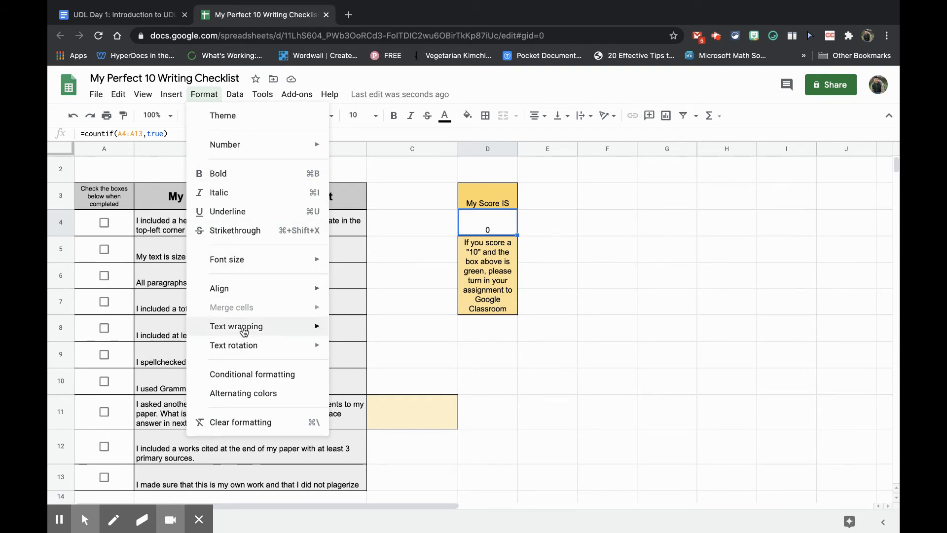
left_click(245, 378)
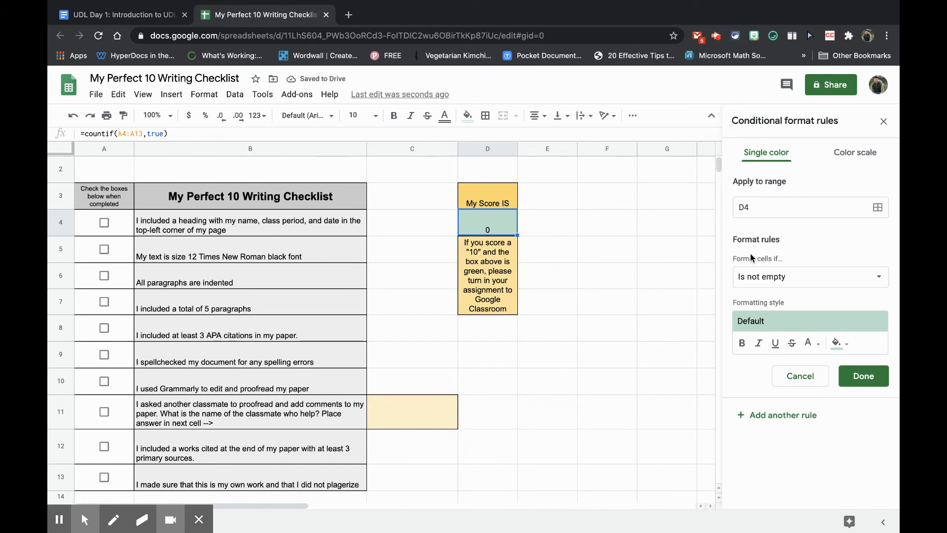
left_click(777, 280)
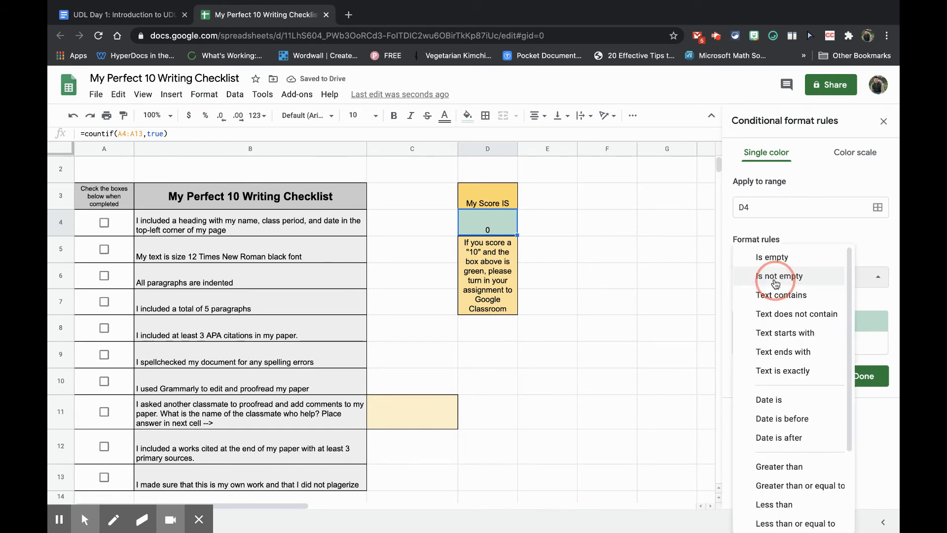
left_click(803, 315)
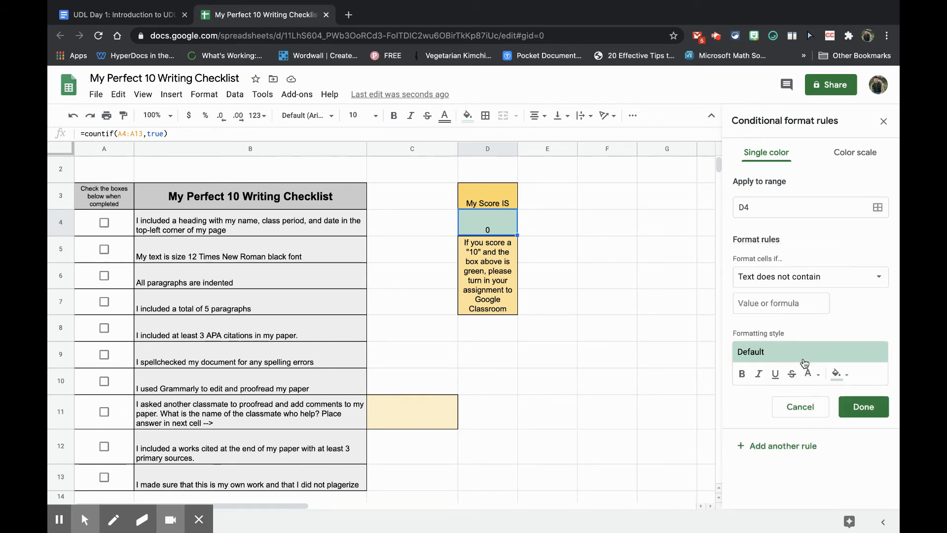
left_click(837, 374)
left_click(734, 205)
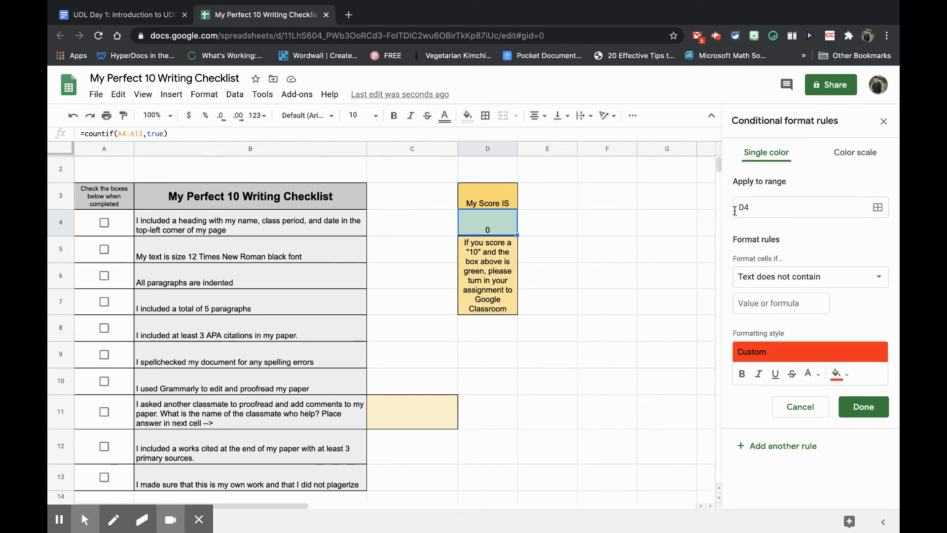
left_click(778, 304)
type("10")
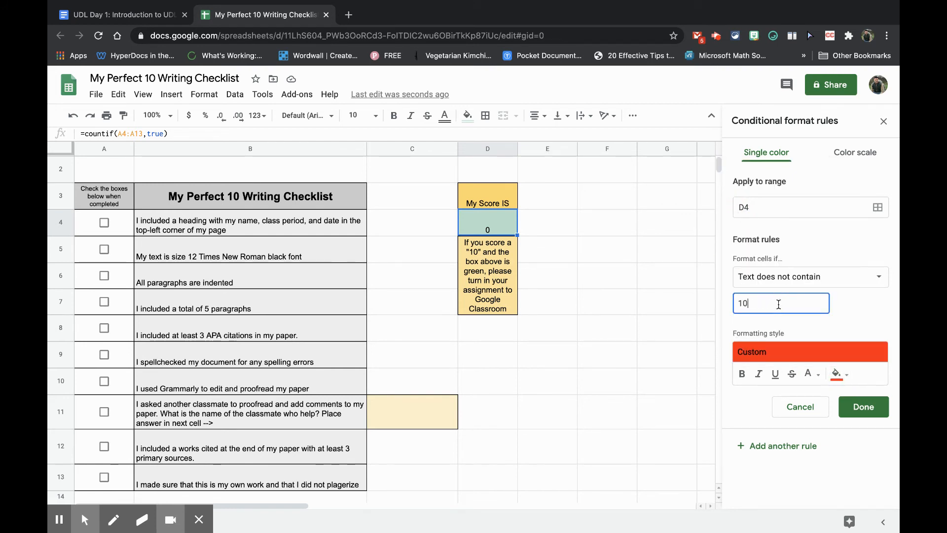
left_click(857, 320)
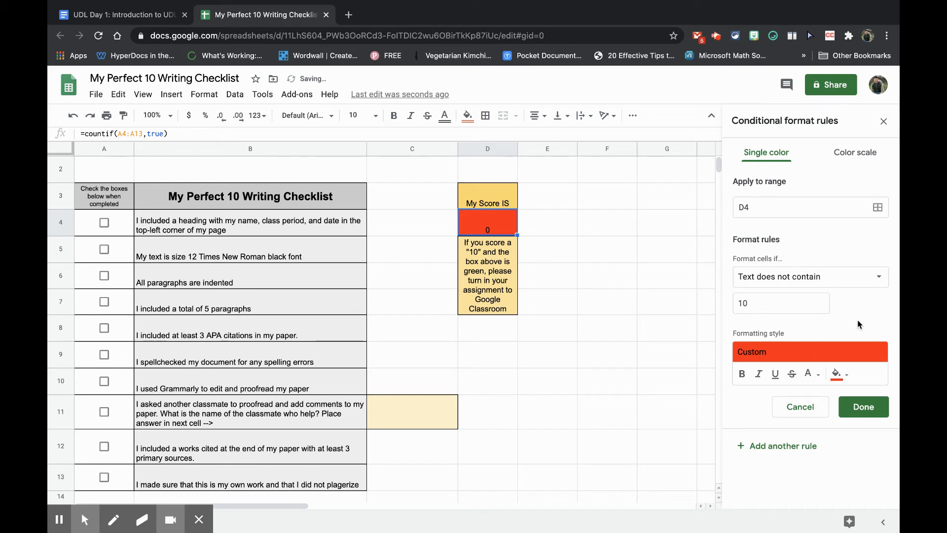
left_click(866, 404)
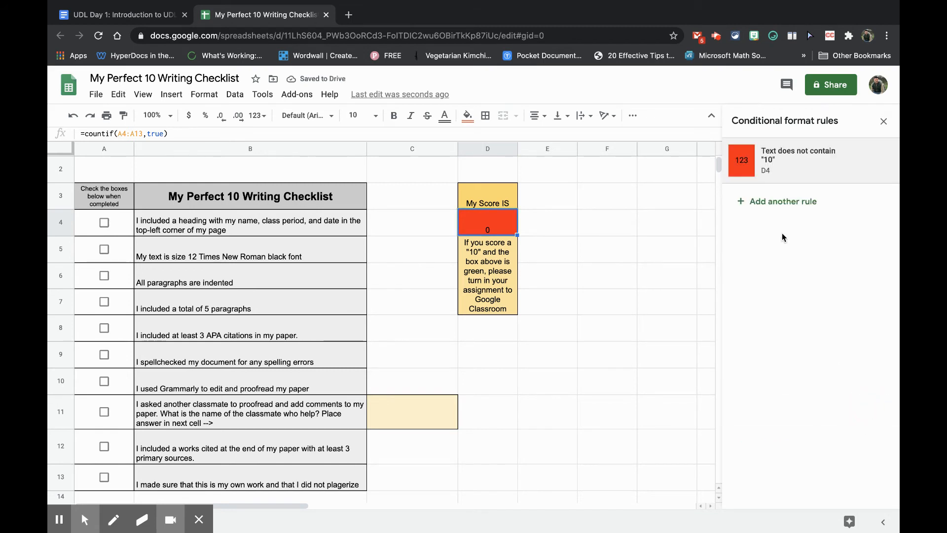
Add a second conditional formatting rule to D4 that applies the default green style when its text contains 10.
left_click(780, 212)
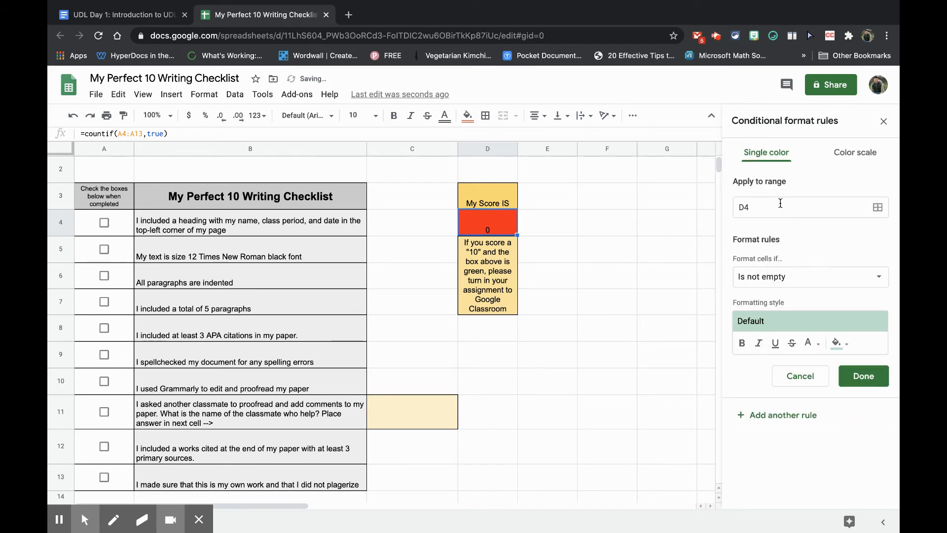
left_click(778, 279)
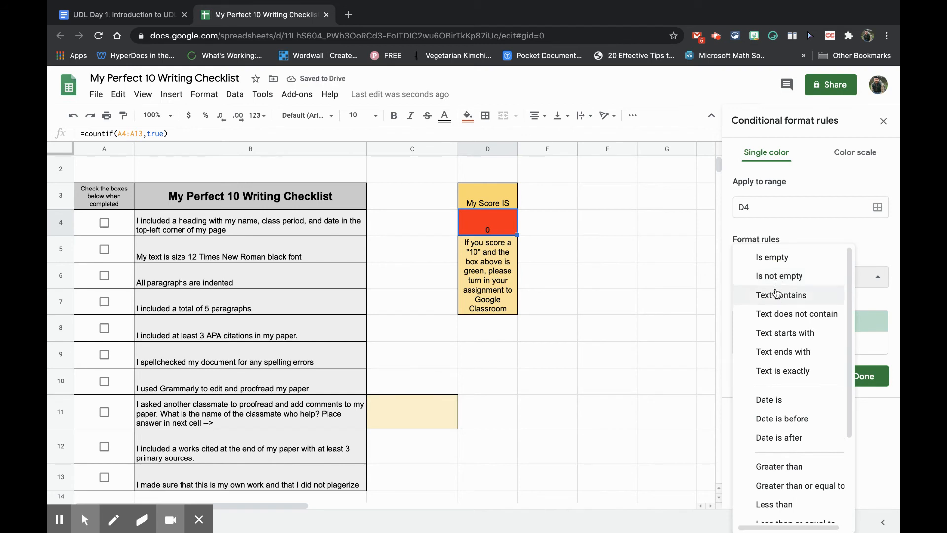
left_click(777, 294)
left_click(768, 300)
type("10")
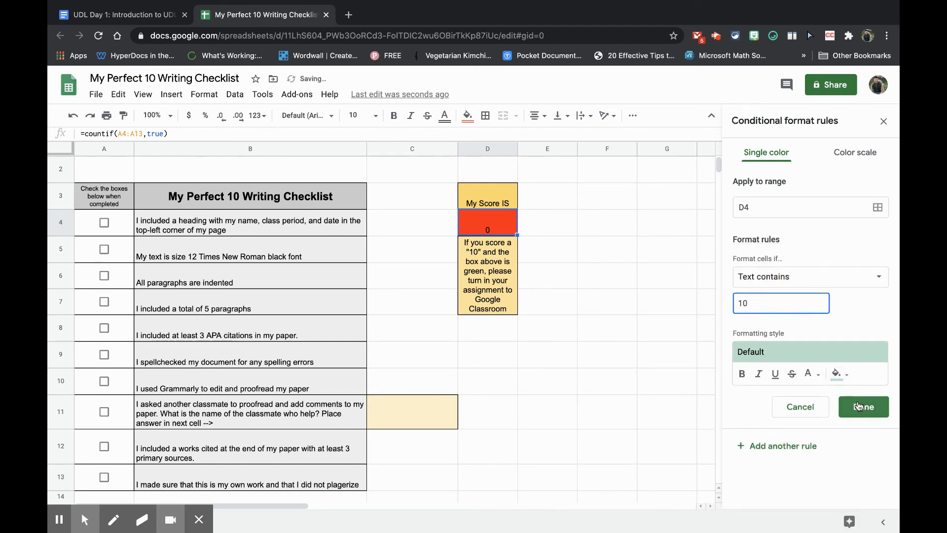
left_click(859, 406)
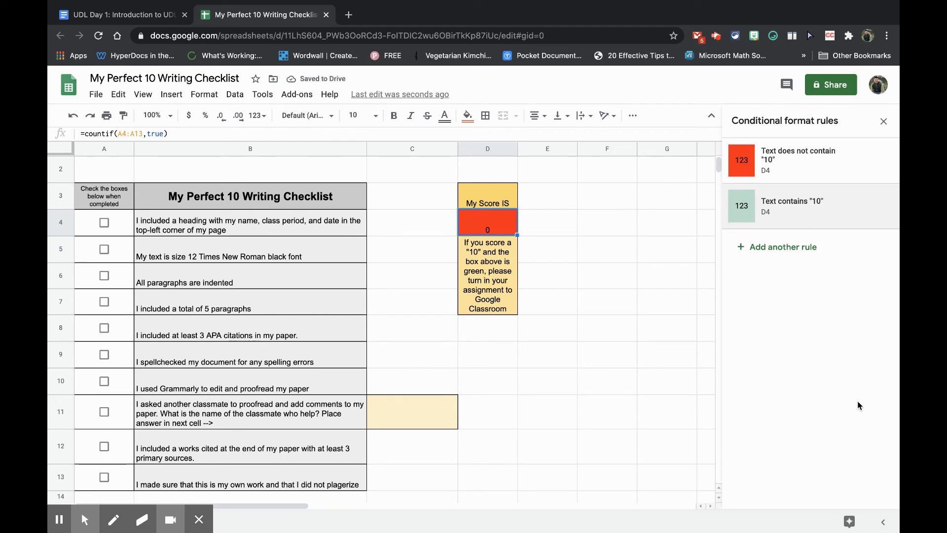
Test the score colours by checking every box from A4 to A13, and uncheck and recheck the one in A13.
left_click(104, 223)
left_click(104, 249)
left_click(105, 277)
left_click(105, 303)
left_click(105, 329)
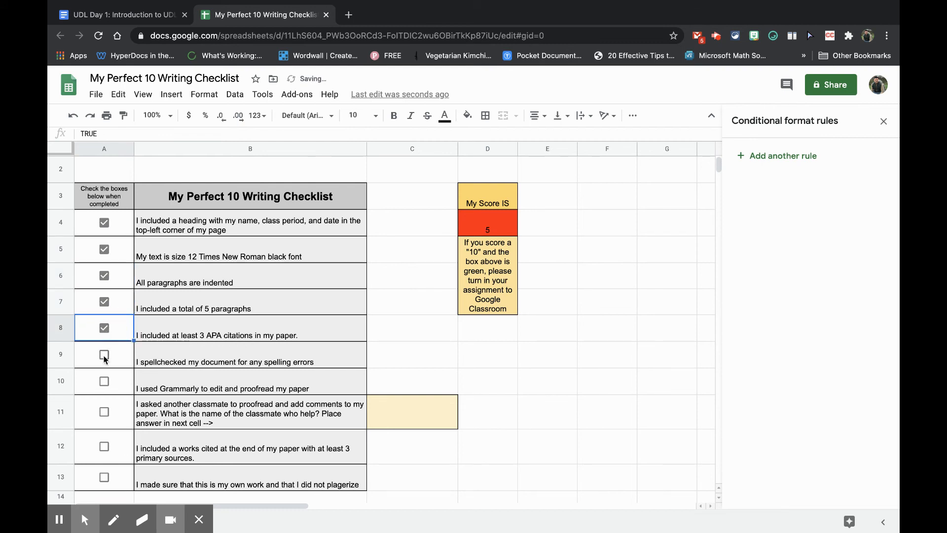
left_click(104, 354)
left_click(104, 381)
left_click(104, 411)
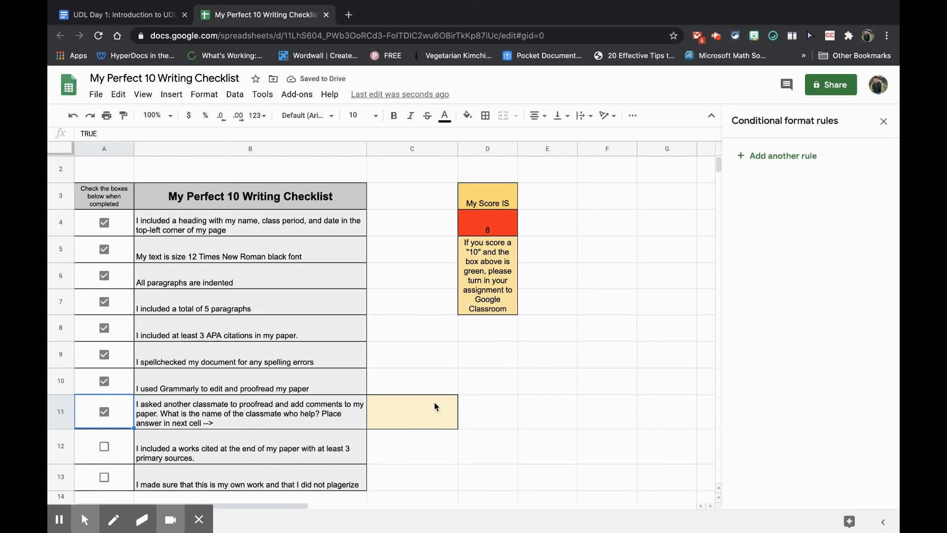
left_click(104, 446)
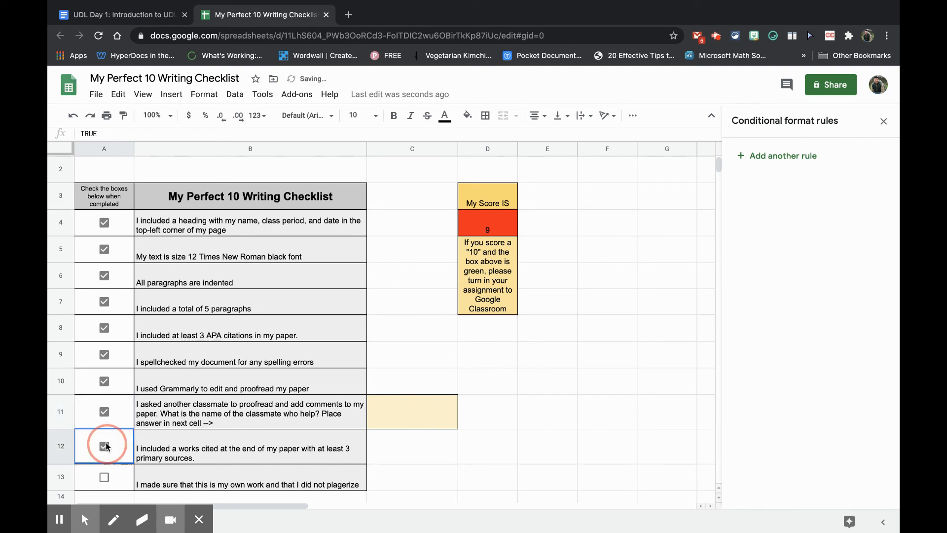
left_click(104, 477)
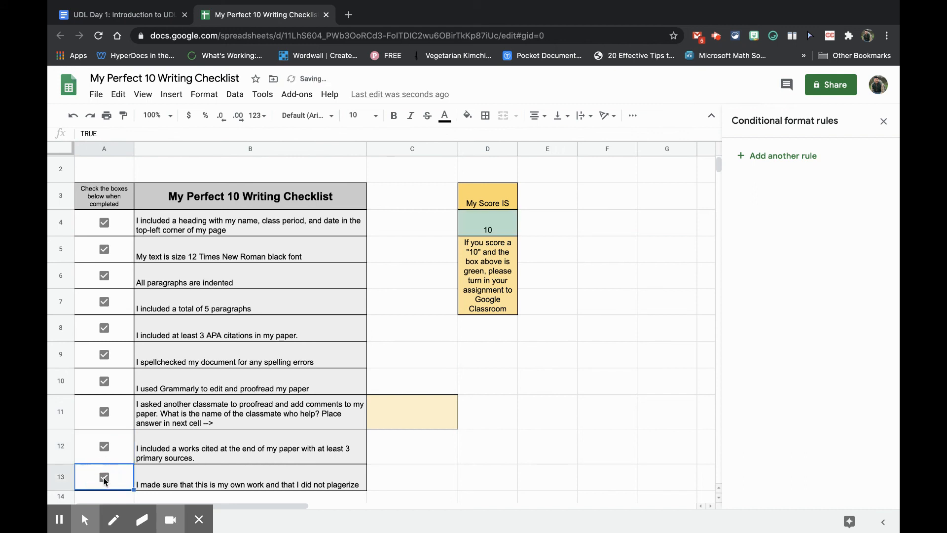
left_click(104, 478)
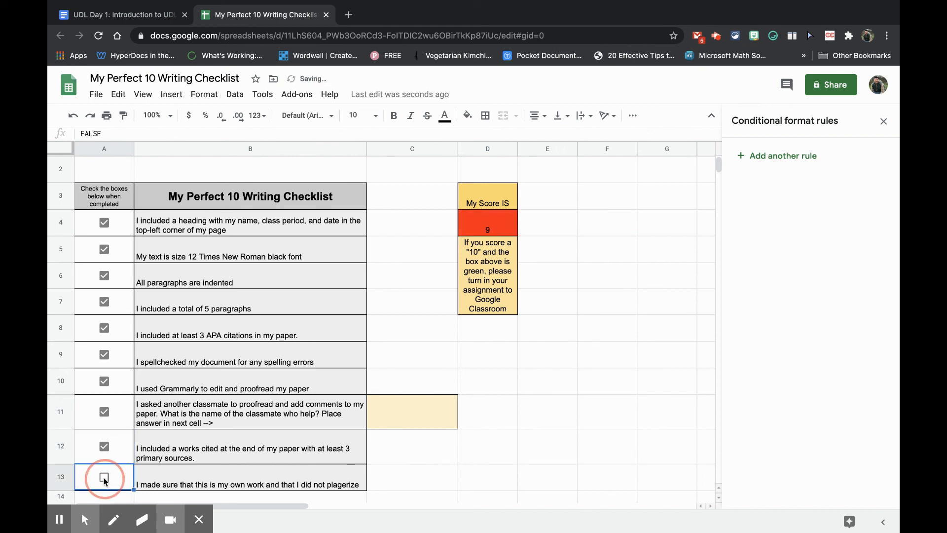
left_click(104, 478)
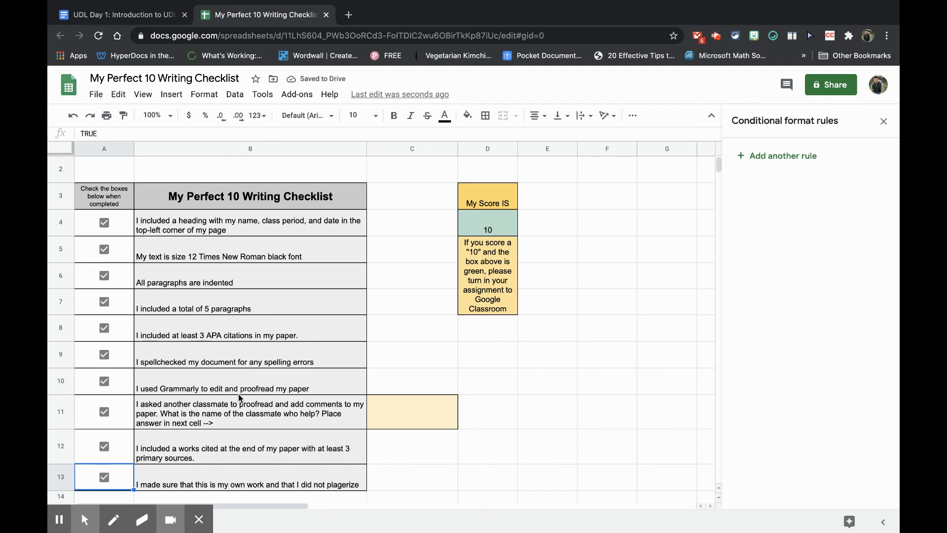
left_click(464, 226)
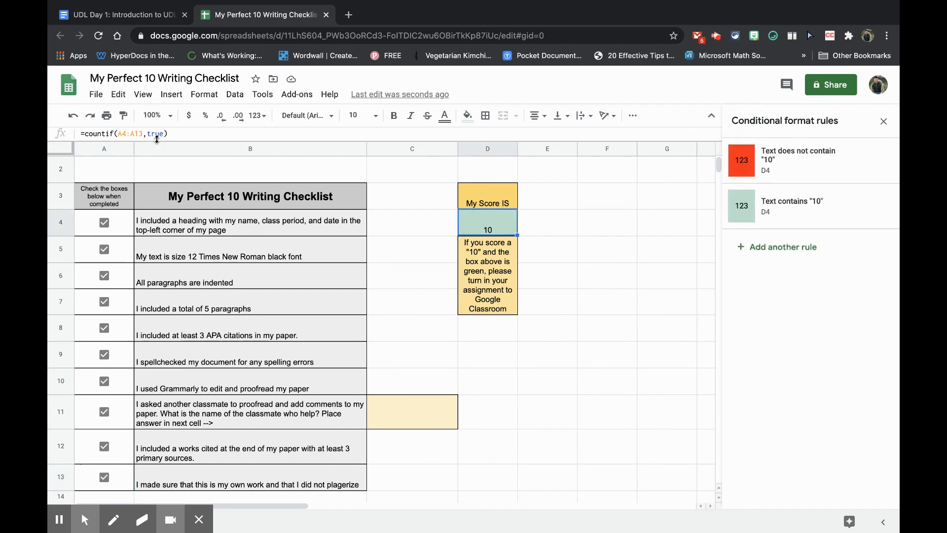
left_click(410, 284)
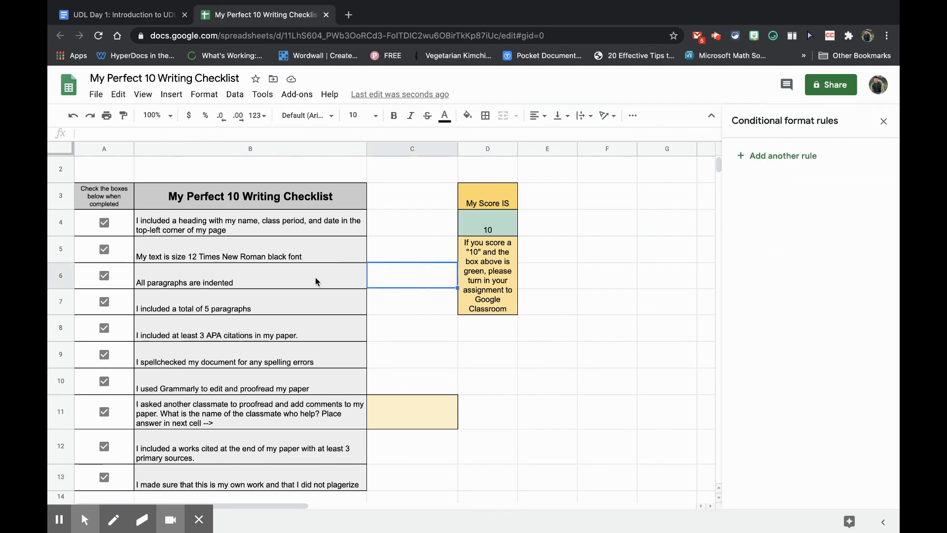
left_click(172, 94)
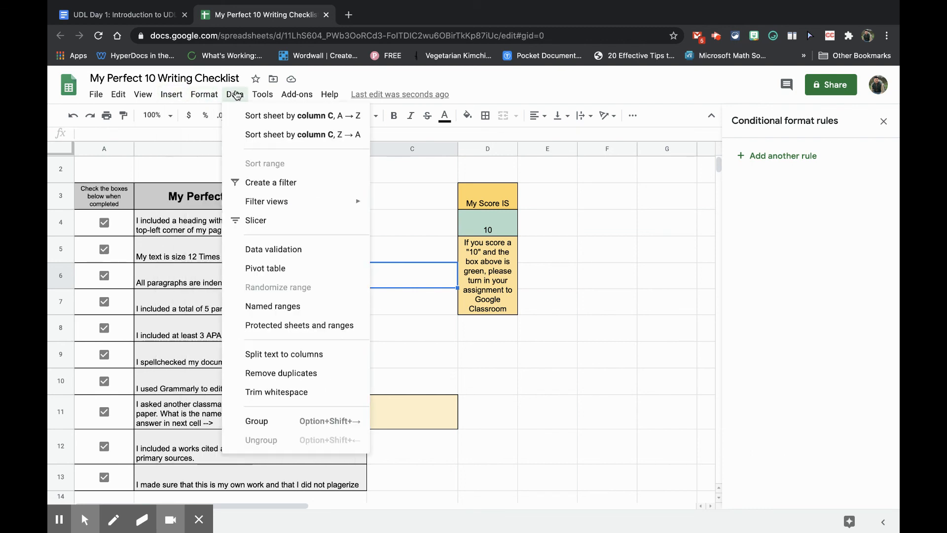
mouse_move(215, 96)
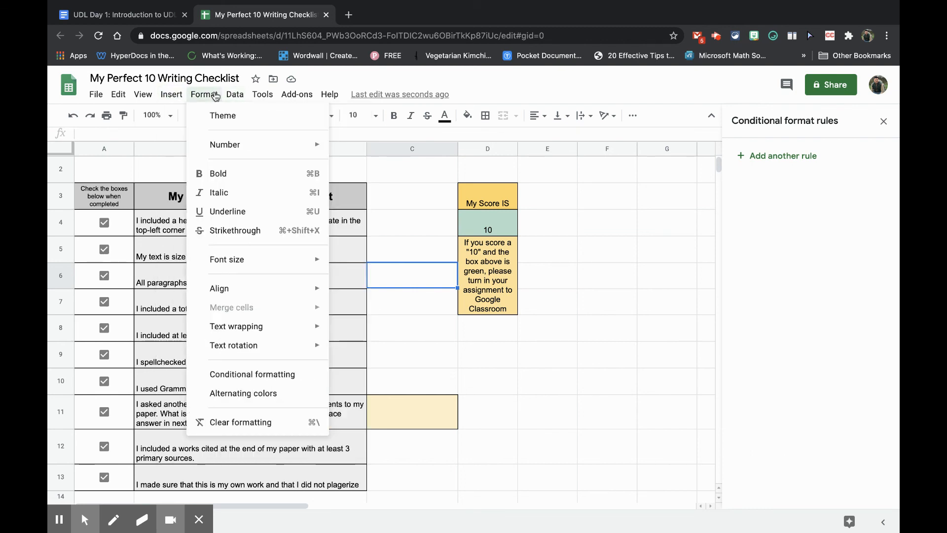
left_click(494, 361)
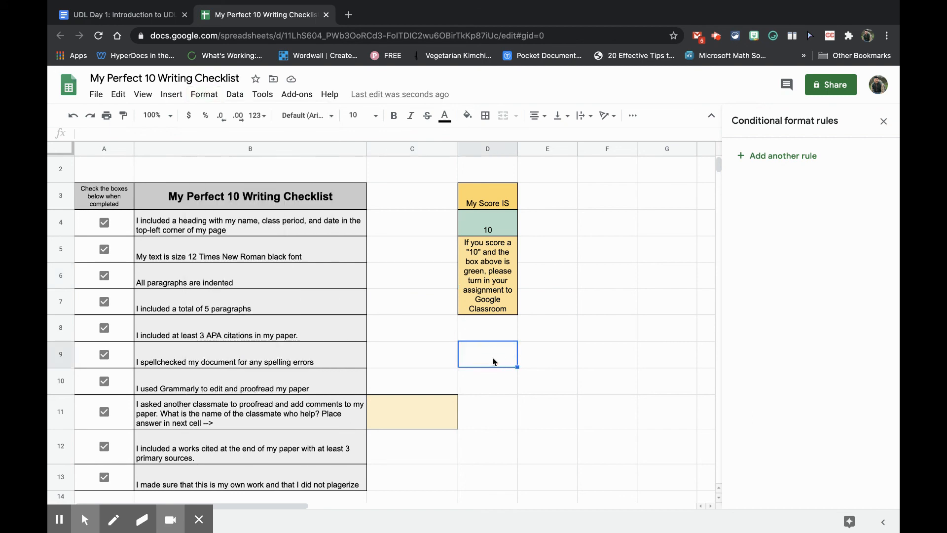